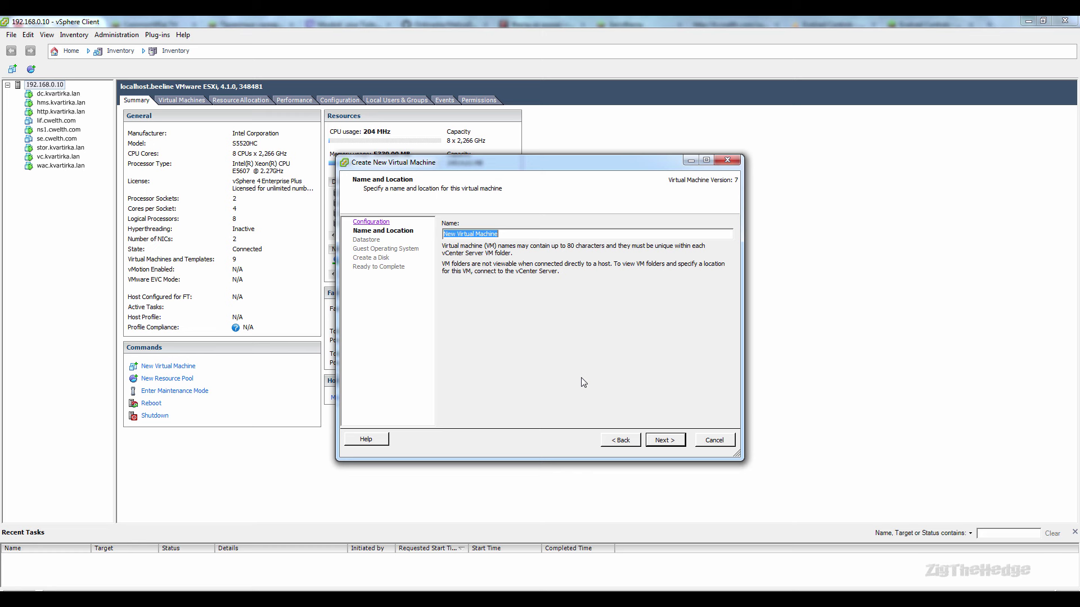
- Name the new virtual machine twitchplays.cwelth.com and store its files on the ds-secure-old datastore
{"action": "type", "text": "twitchplays.cwelth.com"}
{"action": "left_click", "coordinate": [660, 439]}
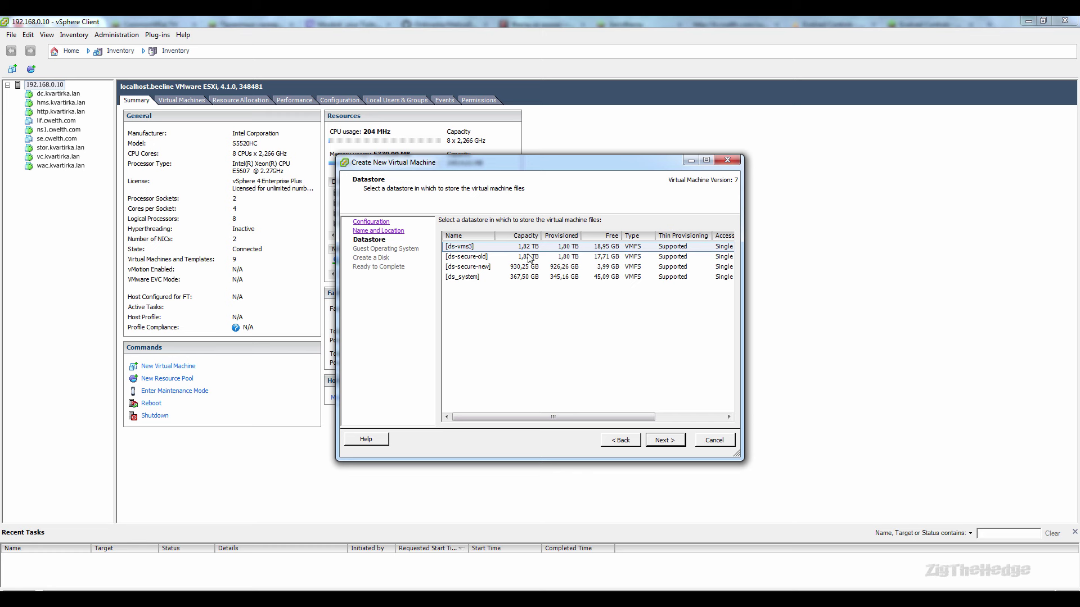
{"action": "left_click", "coordinate": [530, 258]}
{"action": "left_click", "coordinate": [668, 444]}
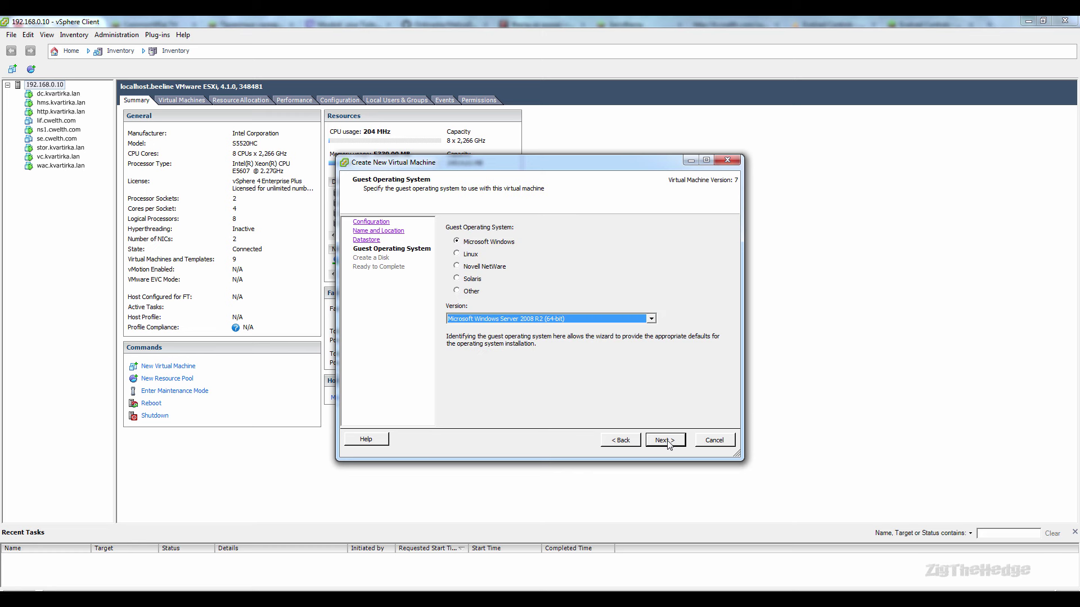
- Set the guest operating system to Linux, version Ubuntu Linux (64-bit)
{"action": "left_click", "coordinate": [473, 256]}
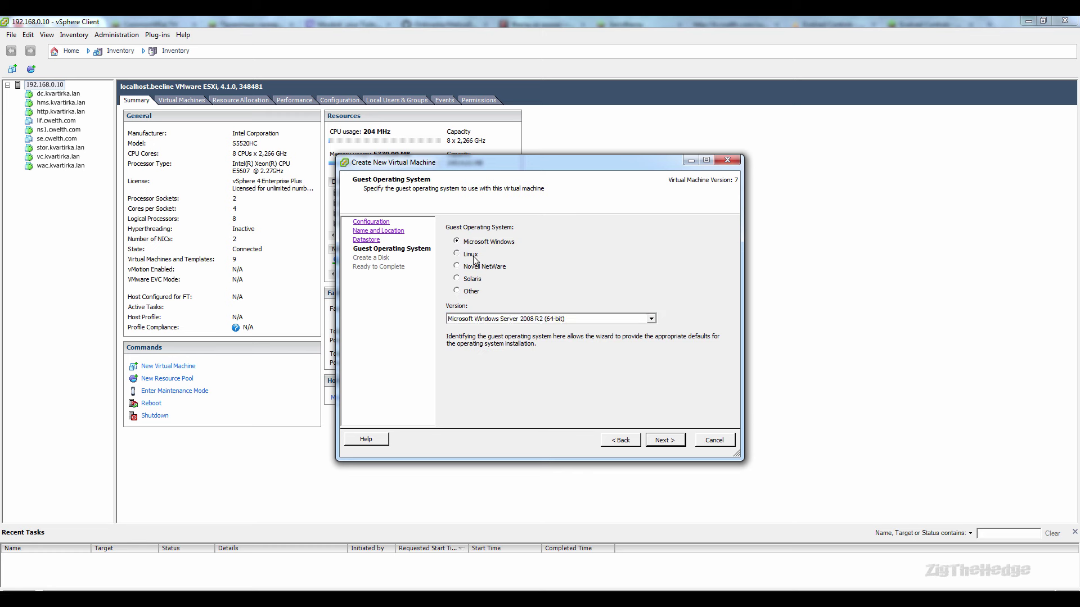
{"action": "left_click", "coordinate": [586, 322]}
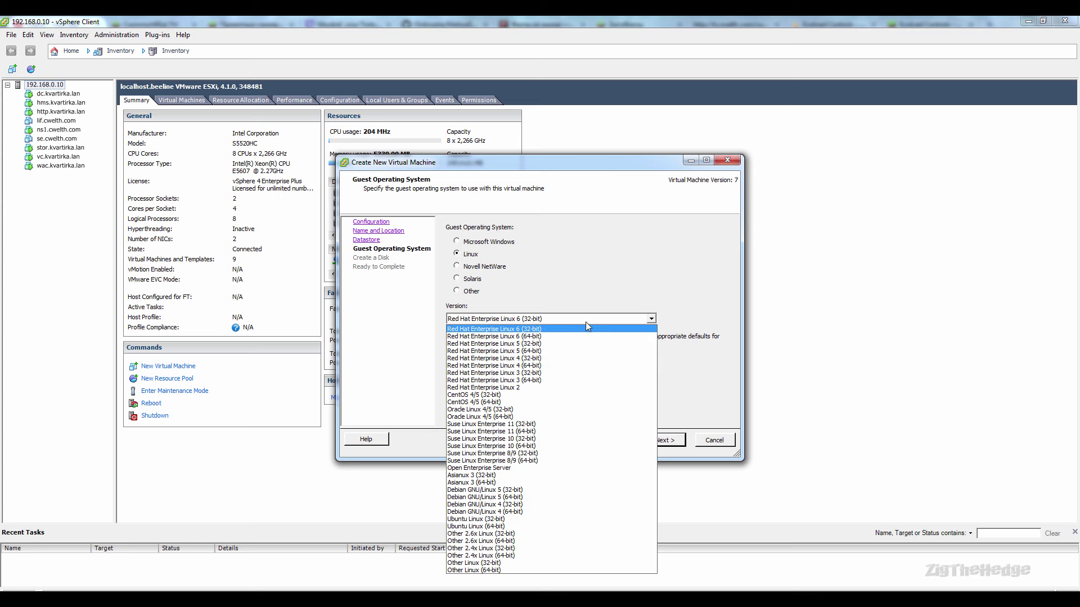
{"action": "left_click", "coordinate": [527, 527]}
{"action": "left_click", "coordinate": [665, 440]}
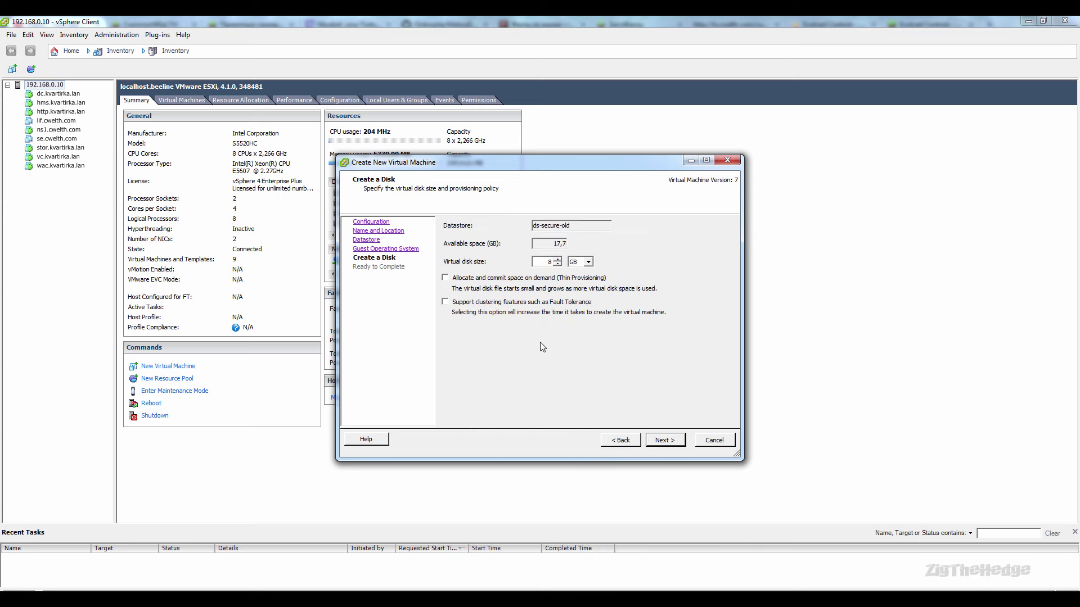
- Configure an 8 GB virtual disk without thin provisioning
{"action": "double_click", "coordinate": [549, 262]}
{"action": "left_click", "coordinate": [520, 279]}
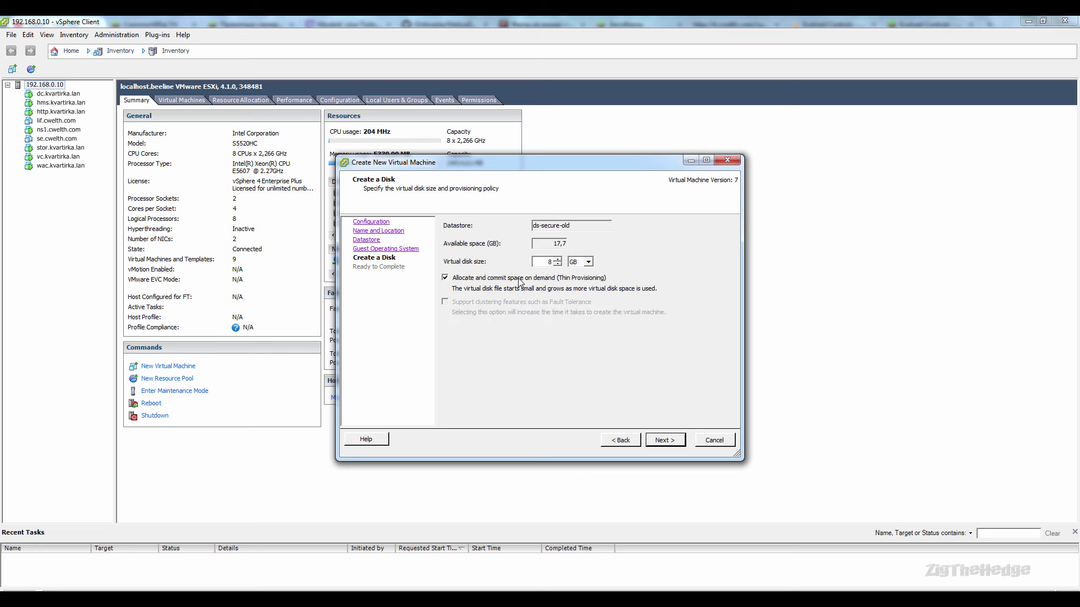
{"action": "left_click", "coordinate": [519, 279]}
{"action": "left_click", "coordinate": [665, 440]}
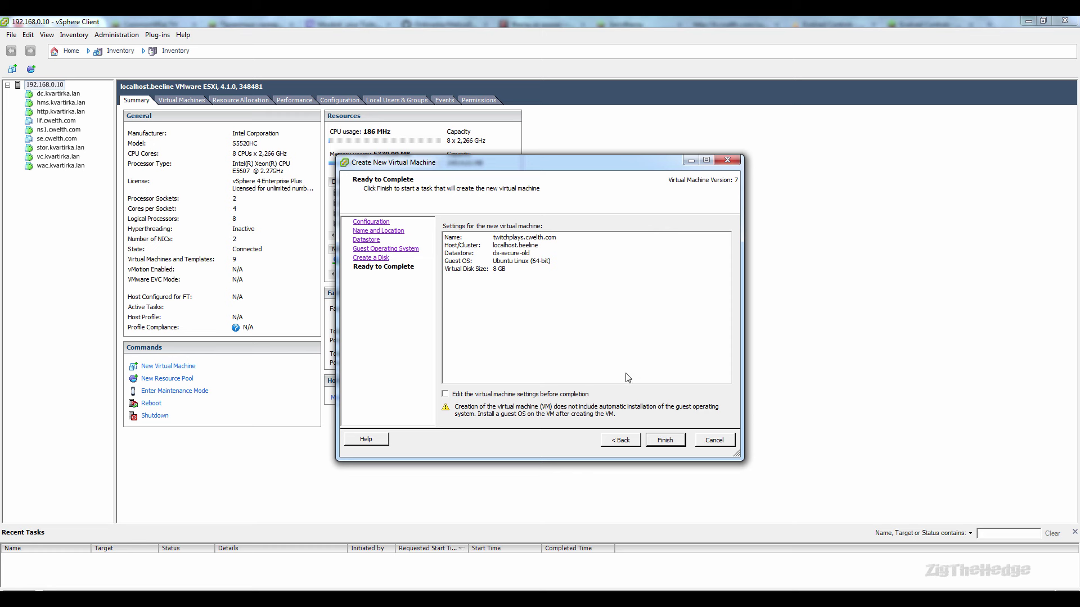
- Edit the virtual machine's settings before completion to give it 2 GB of memory, and finish creating it
{"action": "left_click", "coordinate": [556, 393]}
{"action": "left_click", "coordinate": [665, 440]}
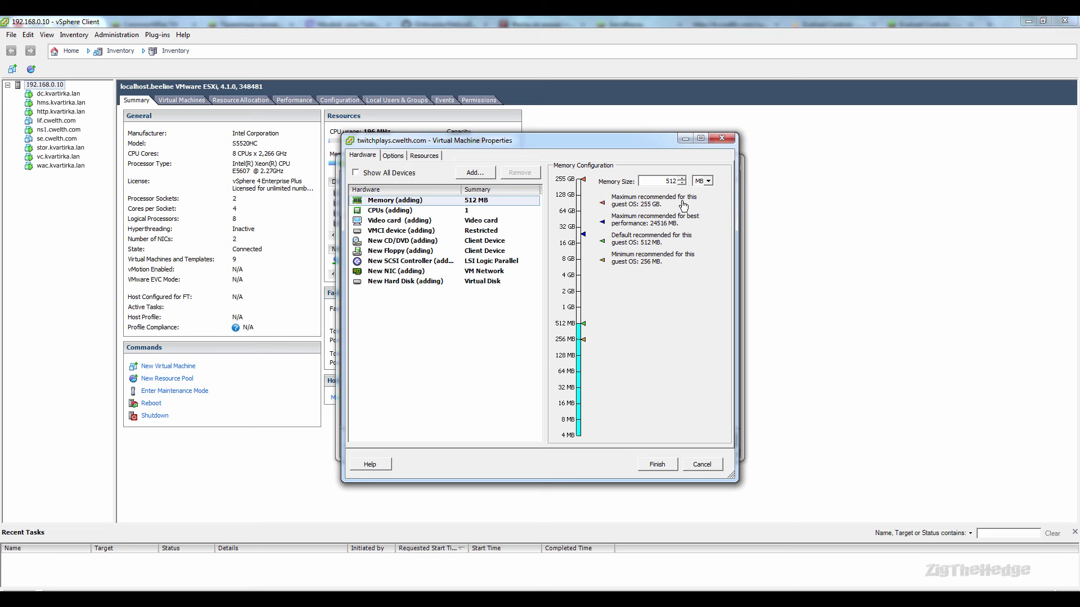
{"action": "double_click", "coordinate": [656, 180]}
{"action": "type", "text": "2"}
{"action": "left_click", "coordinate": [710, 181]}
{"action": "left_click", "coordinate": [698, 196]}
{"action": "left_click", "coordinate": [680, 178]}
{"action": "left_click", "coordinate": [454, 212]}
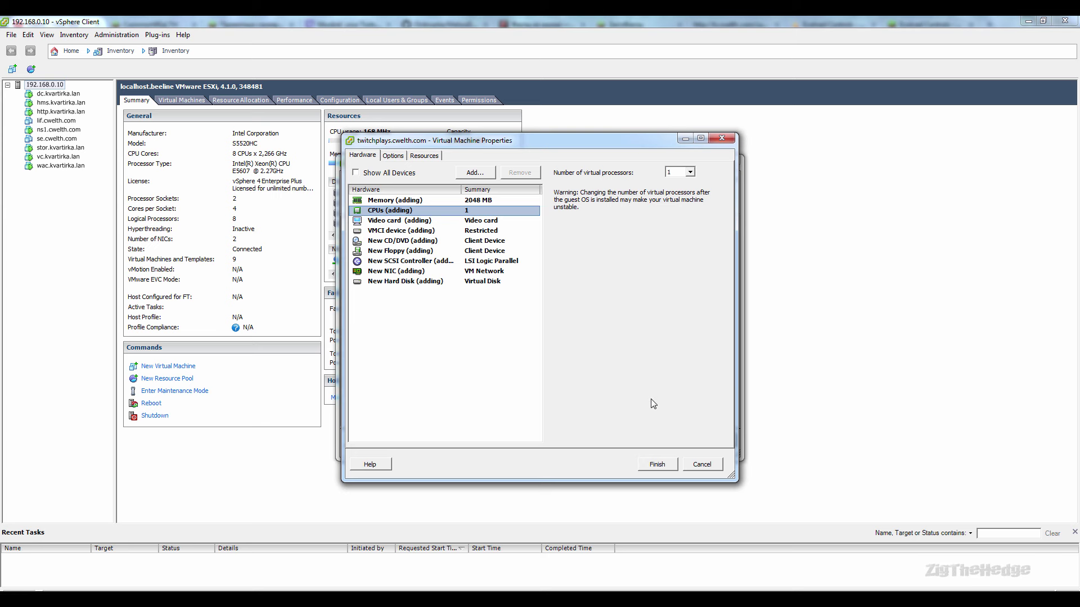
{"action": "left_click", "coordinate": [657, 464]}
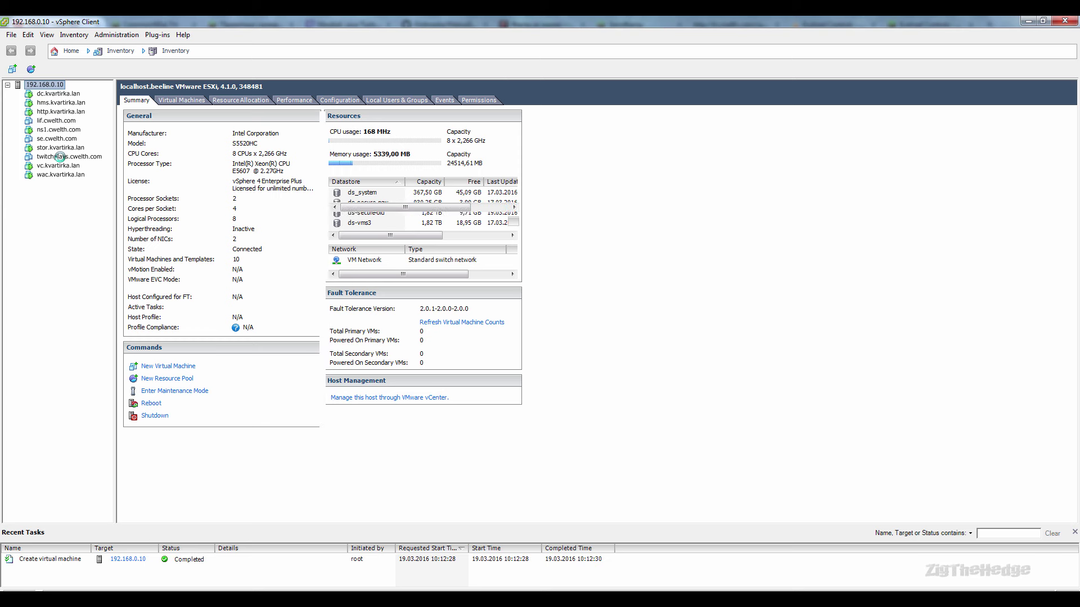
- In the settings of twitchplays.cwelth.com, change CD/DVD Drive 1 to use a datastore ISO file
{"action": "left_click", "coordinate": [61, 148]}
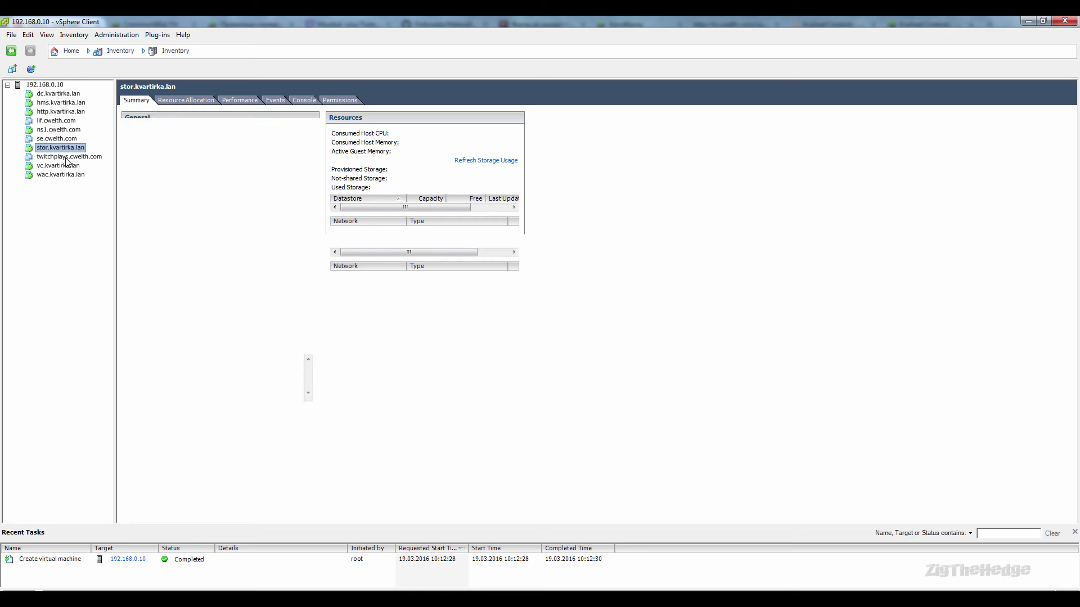
{"action": "left_click", "coordinate": [68, 157]}
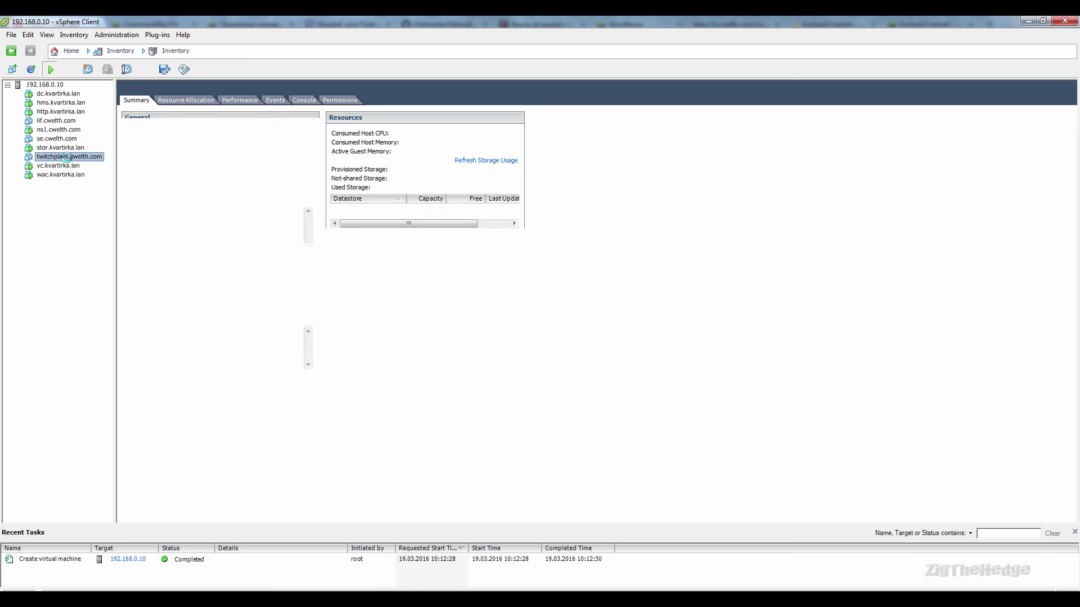
{"action": "right_click", "coordinate": [67, 157]}
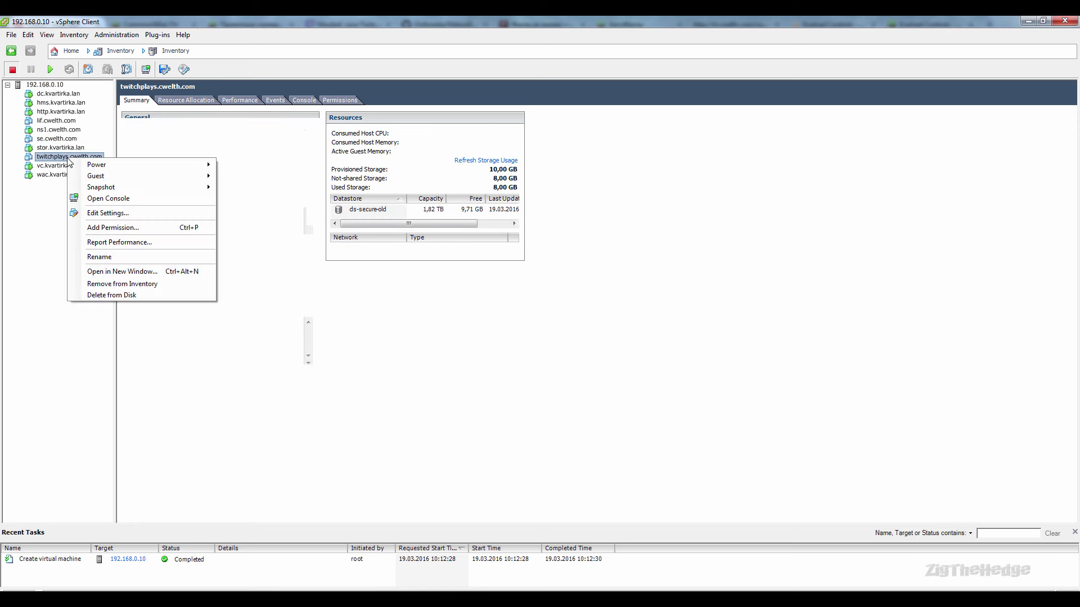
{"action": "left_click", "coordinate": [124, 212]}
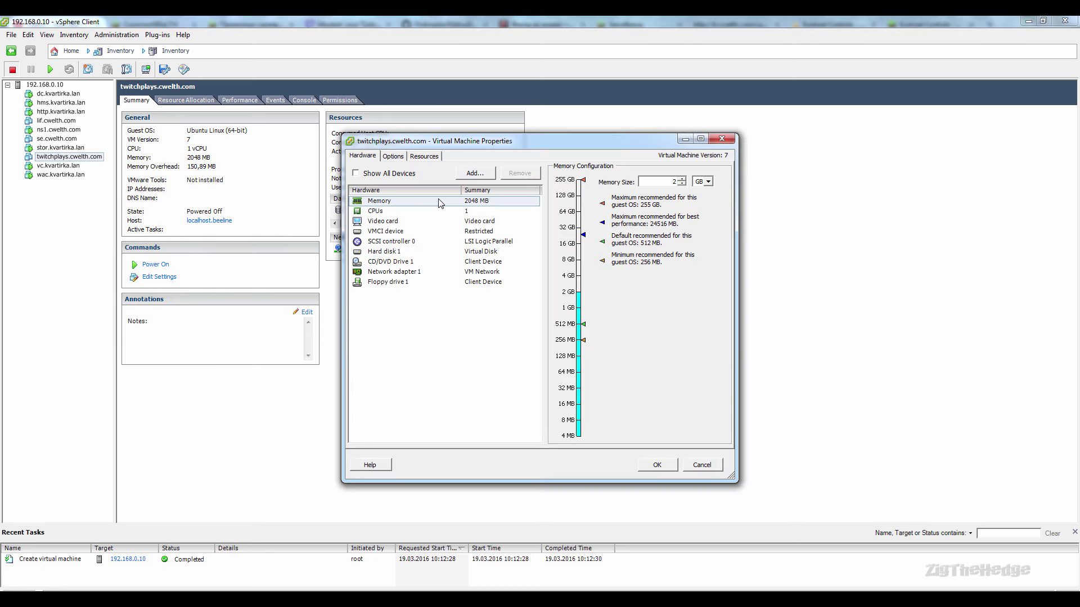
{"action": "left_click", "coordinate": [433, 261]}
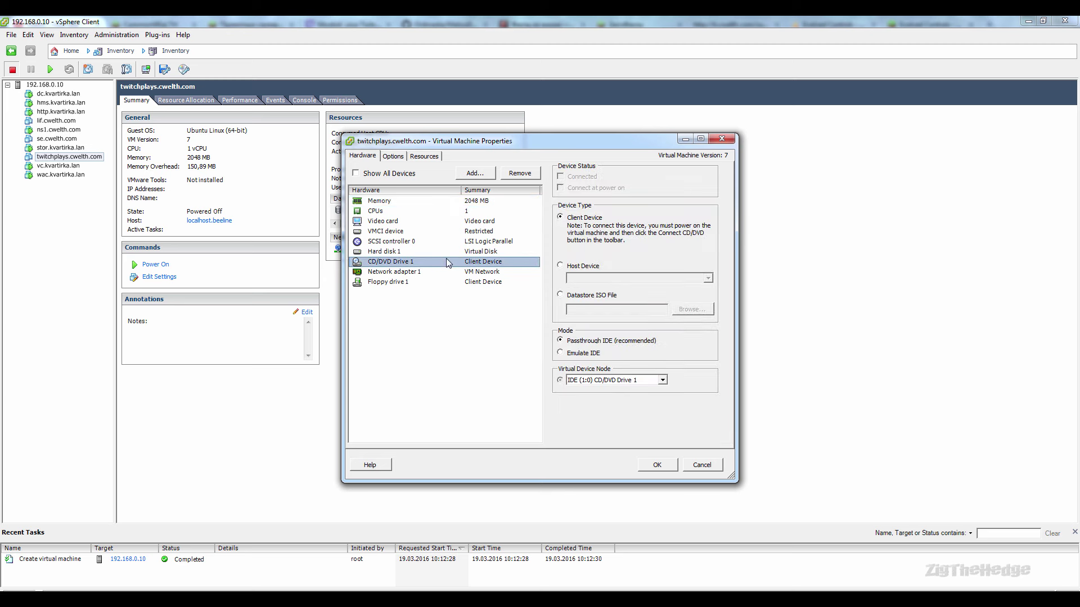
{"action": "left_click", "coordinate": [582, 295]}
- Examine the available images in the ISO folder of the ds_system datastore, reading their full file names
{"action": "left_click", "coordinate": [692, 308]}
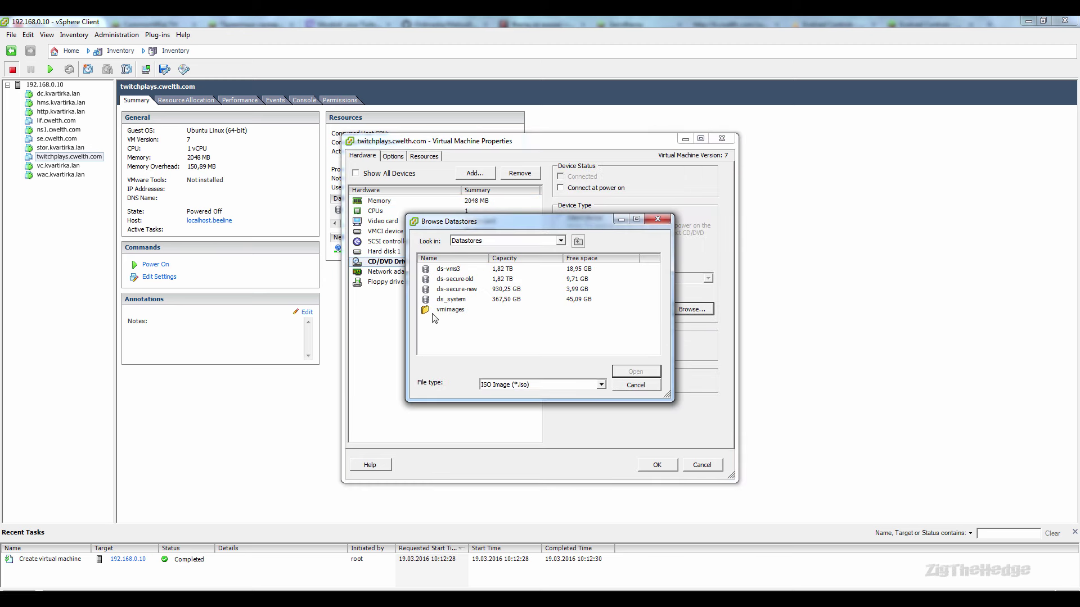
{"action": "double_click", "coordinate": [455, 300]}
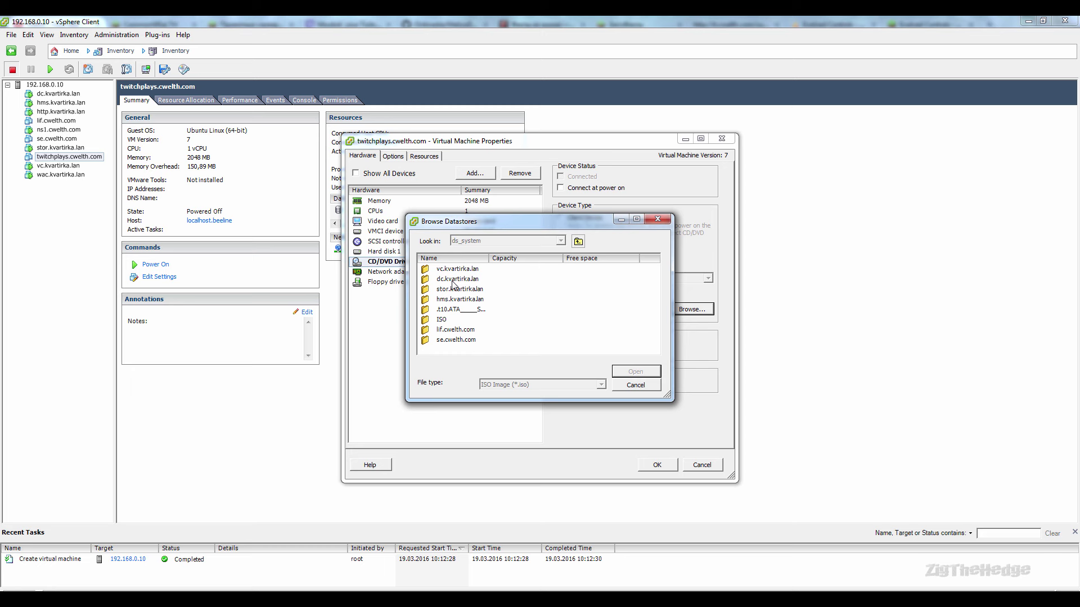
{"action": "double_click", "coordinate": [450, 320]}
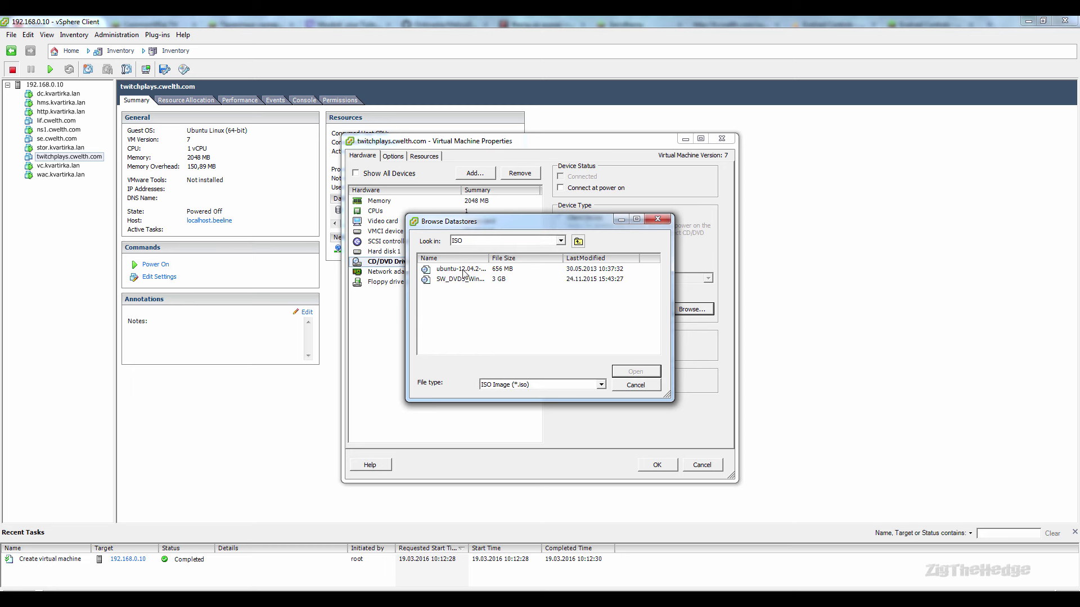
{"action": "left_click_drag", "start_coordinate": [488, 258], "coordinate": [533, 257]}
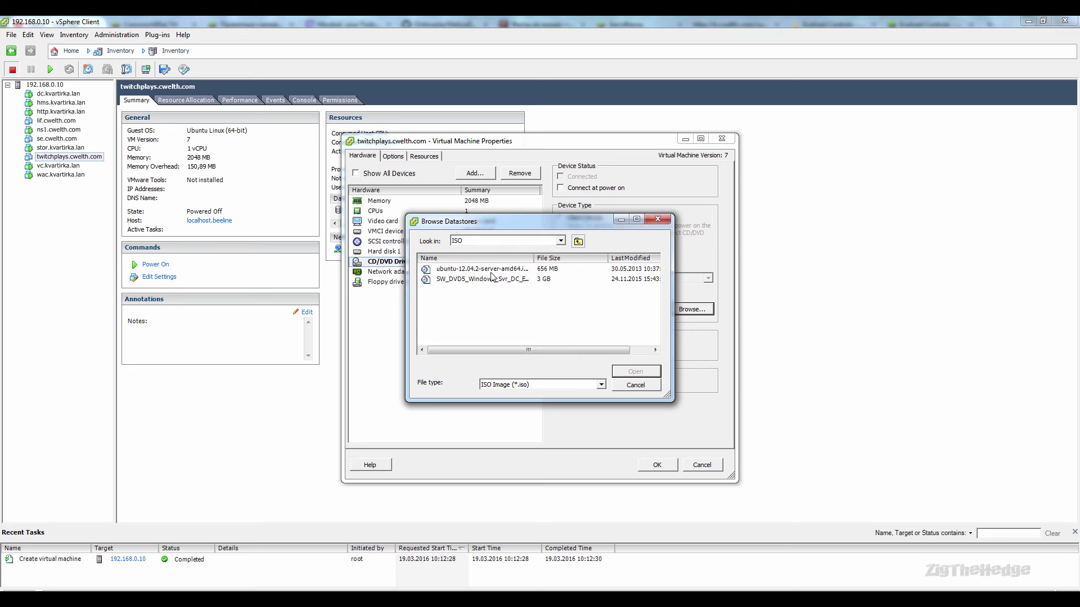
{"action": "left_click", "coordinate": [633, 386]}
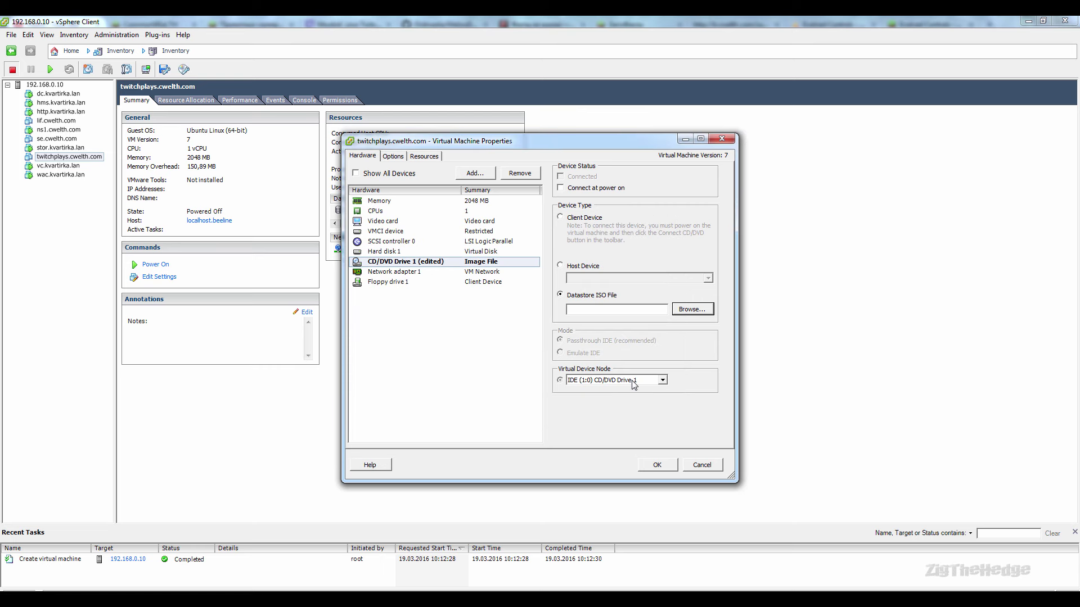